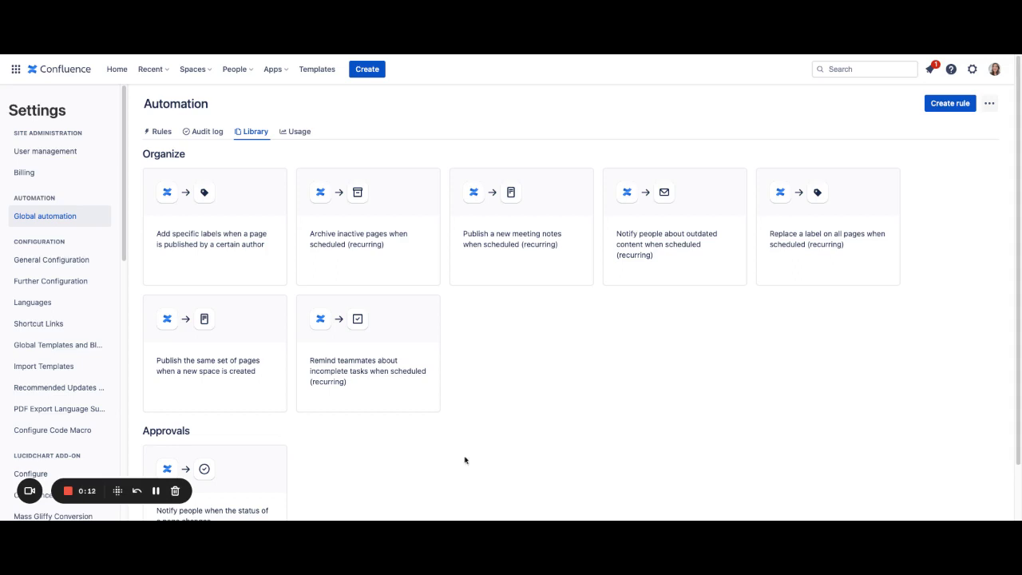
# Start a rule from the 'Remind teammates about incomplete tasks when scheduled (recurring)' template
pyautogui.click(414, 399)
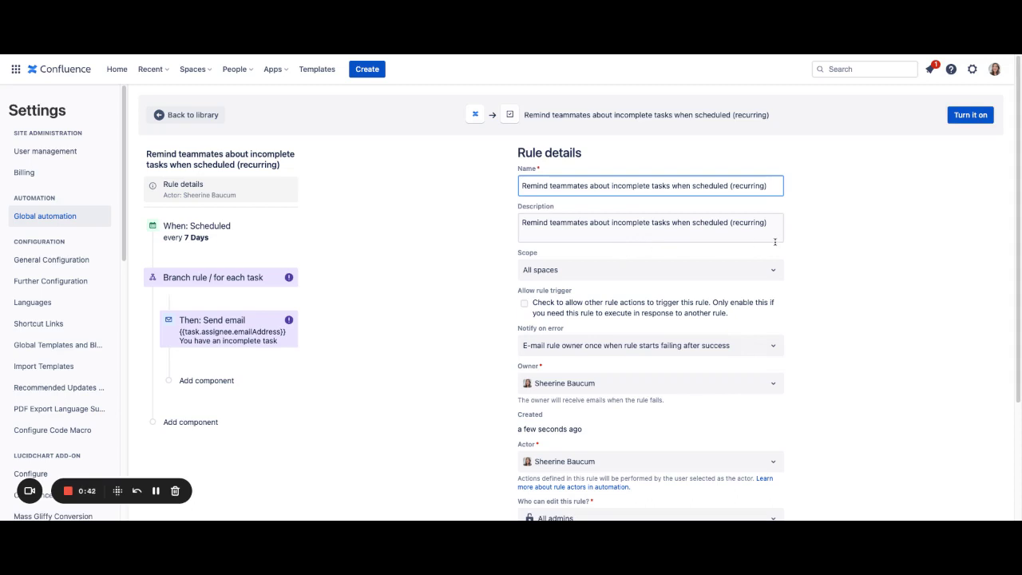
# Remove 'when scheduled (recurring)' from both the rule name and description
pyautogui.hotkey('alt', 'shift', 'Left')
pyautogui.hotkey('alt', 'shift', 'Left')
pyautogui.hotkey('alt', 'shift', 'Left')
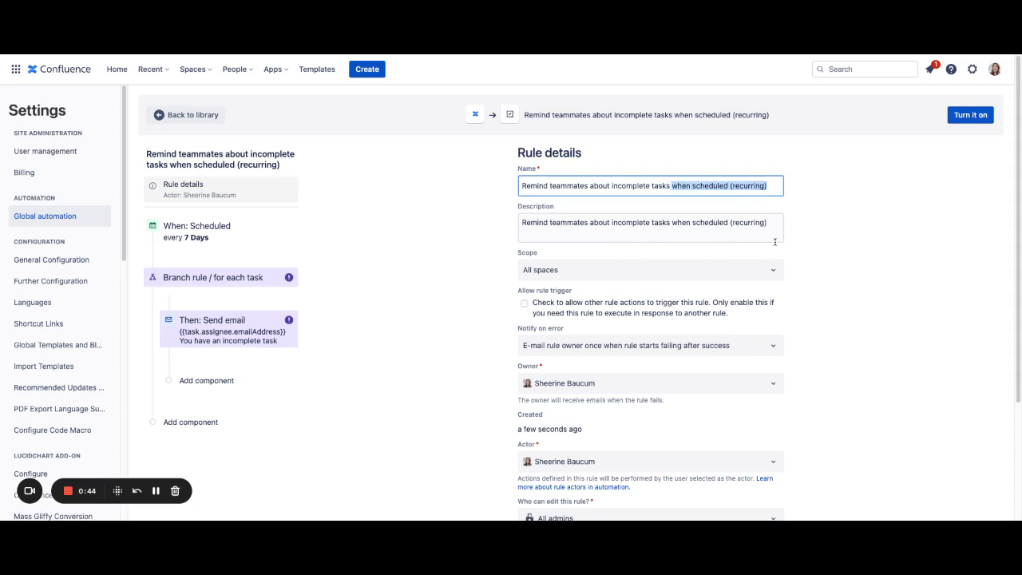
pyautogui.press('BackSpace')
pyautogui.press('Tab')
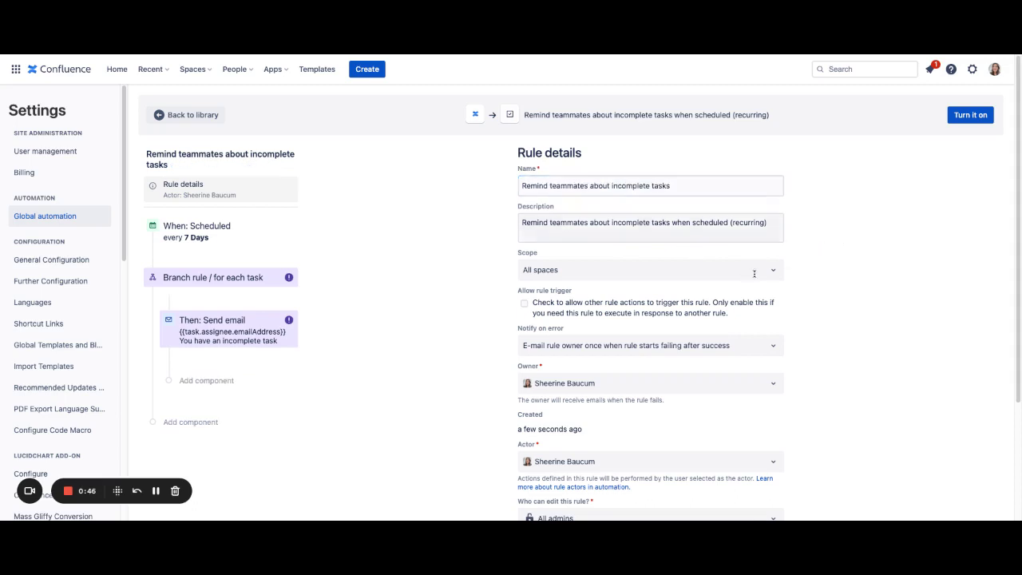
pyautogui.hotkey('shift', 'Left')
pyautogui.hotkey('shift', 'Left')
pyautogui.hotkey('shift', 'Left')
pyautogui.hotkey('shift', 'Left')
pyautogui.hotkey('alt', 'shift', 'Left')
pyautogui.hotkey('alt', 'shift', 'Left')
pyautogui.hotkey('alt', 'shift', 'Left')
pyautogui.hotkey('shift', 'Left')
pyautogui.hotkey('shift', 'Left')
pyautogui.hotkey('shift', 'Right')
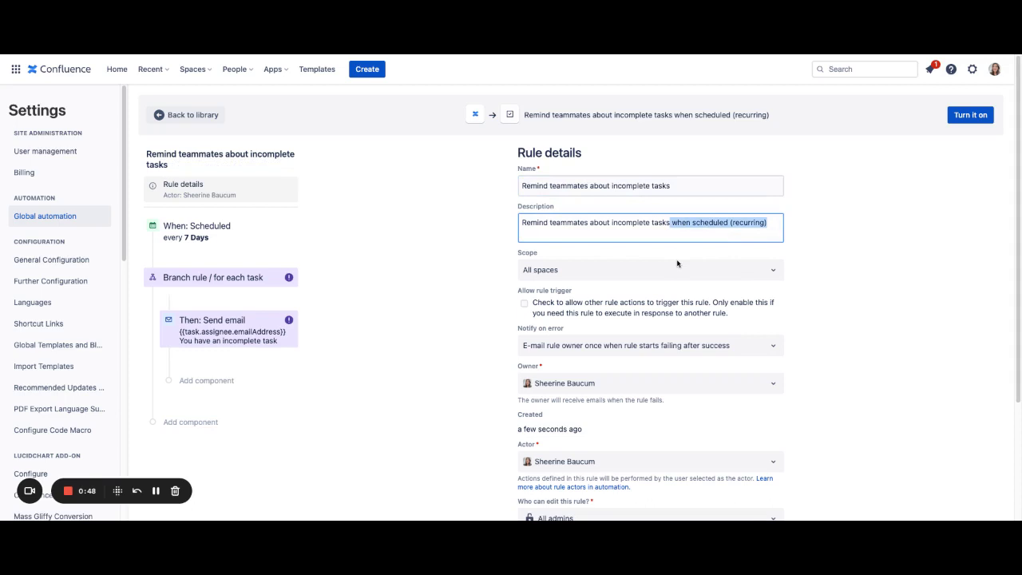
pyautogui.press('BackSpace')
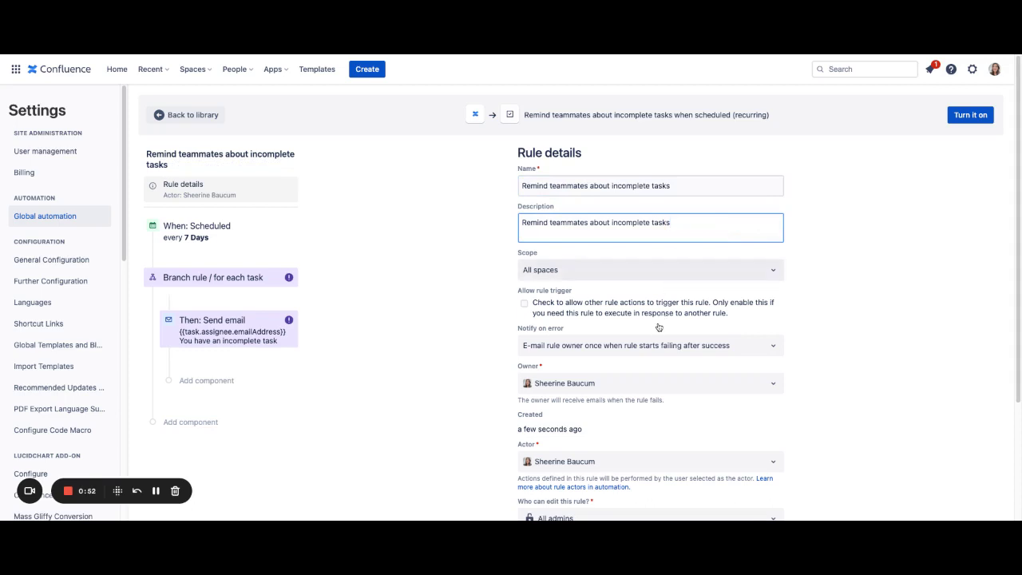
# Leave the rule's scope set to All spaces
pyautogui.press('Tab')
pyautogui.press('Down')
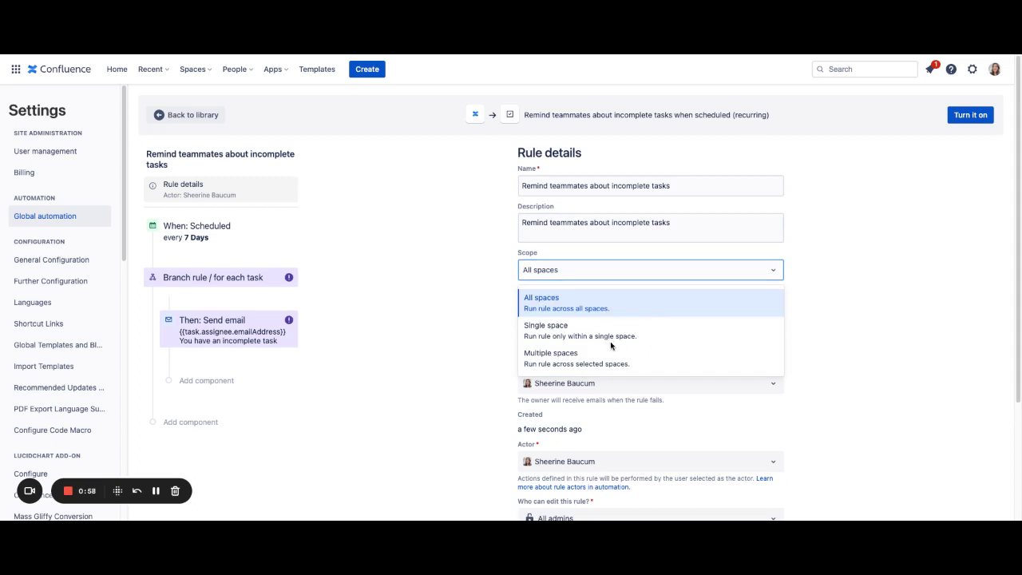
pyautogui.click(814, 339)
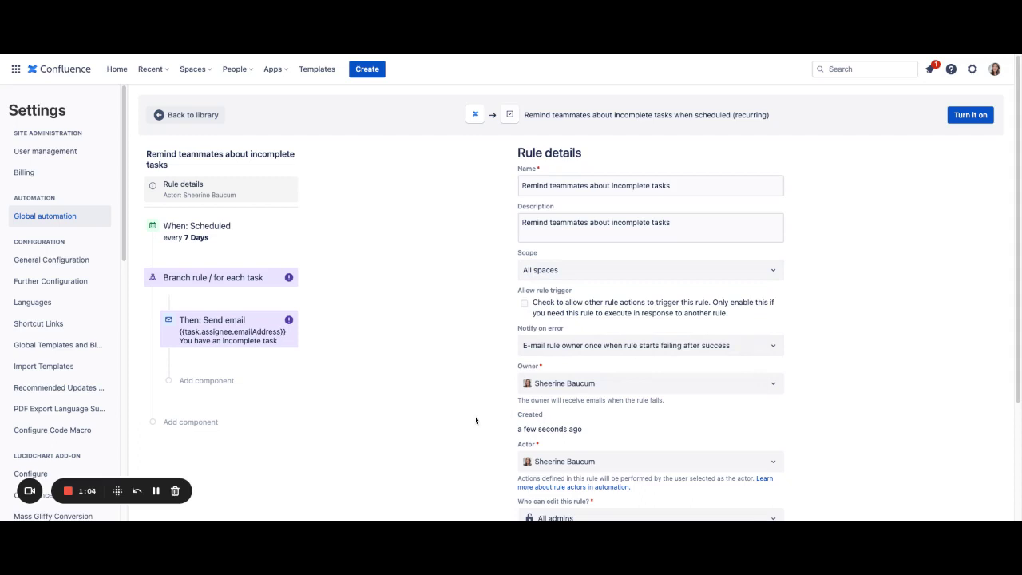
pyautogui.scroll(-1, 482, 419)
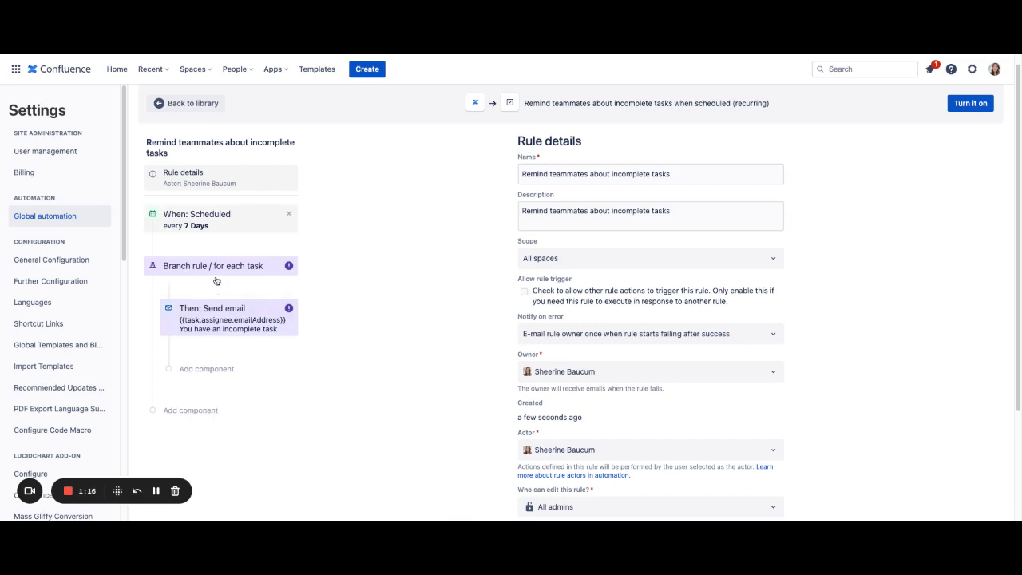
# Change the scheduled trigger from every 7 days to every 14 days and save it
pyautogui.click(209, 220)
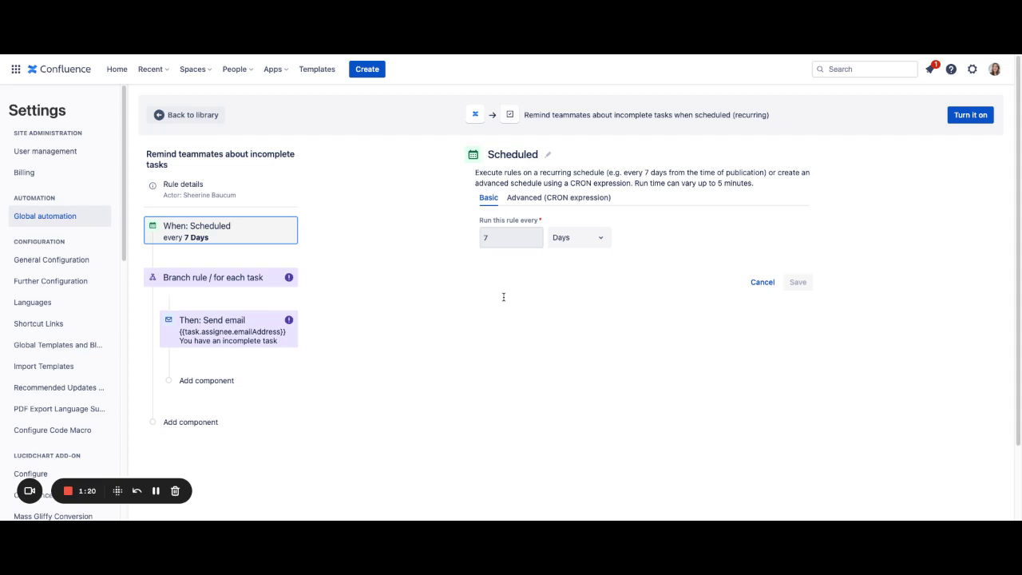
pyautogui.click(489, 237)
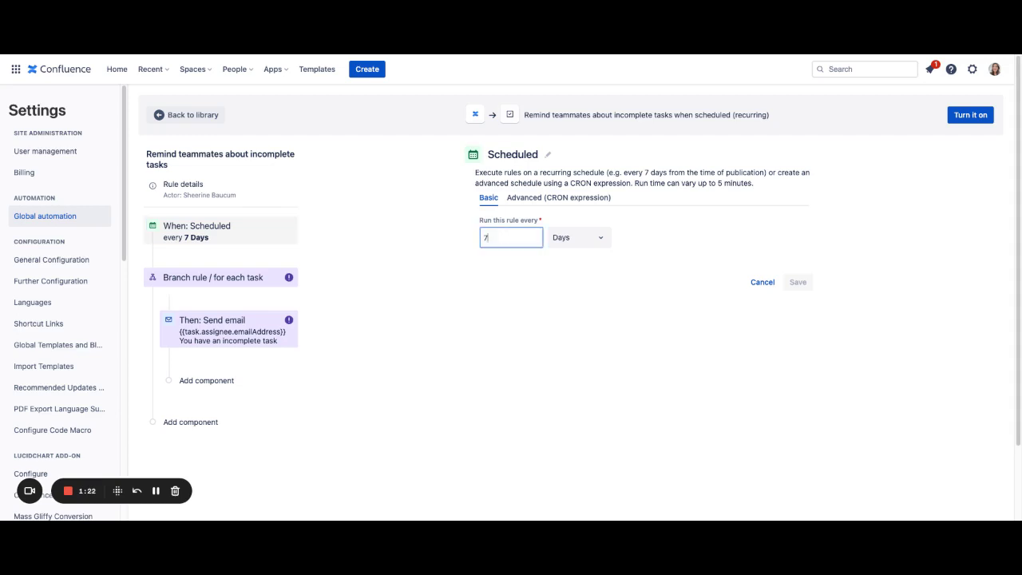
pyautogui.press('BackSpace')
pyautogui.write('14')
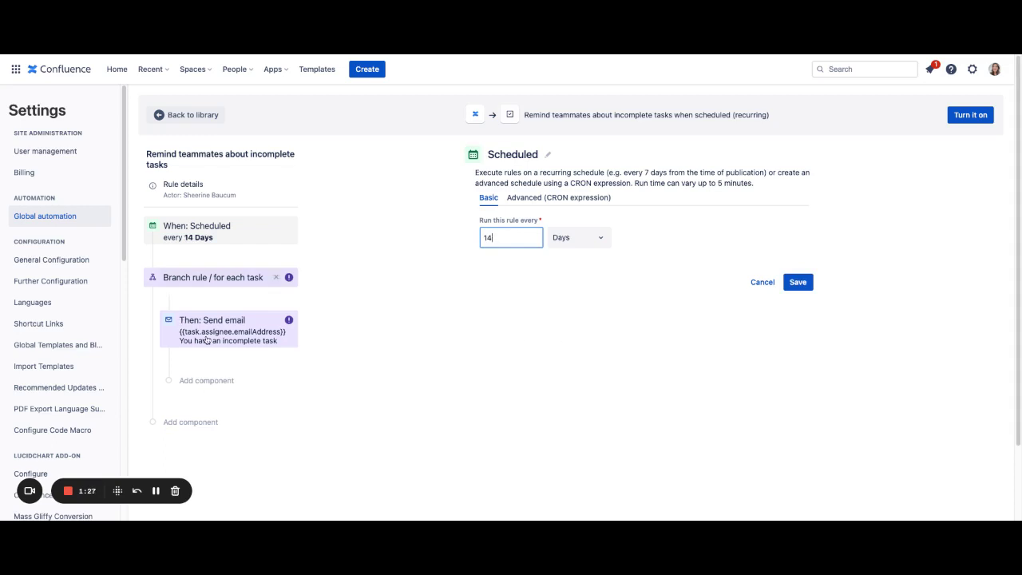
pyautogui.click(798, 282)
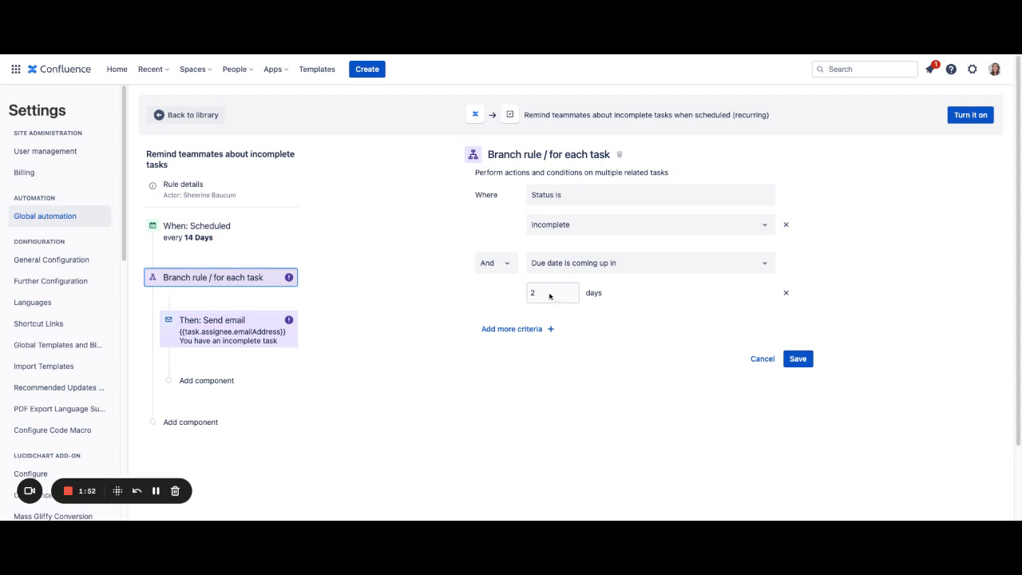
# Keep the branch status Incomplete and change the due-date window from 2 to 5 days
pyautogui.click(571, 225)
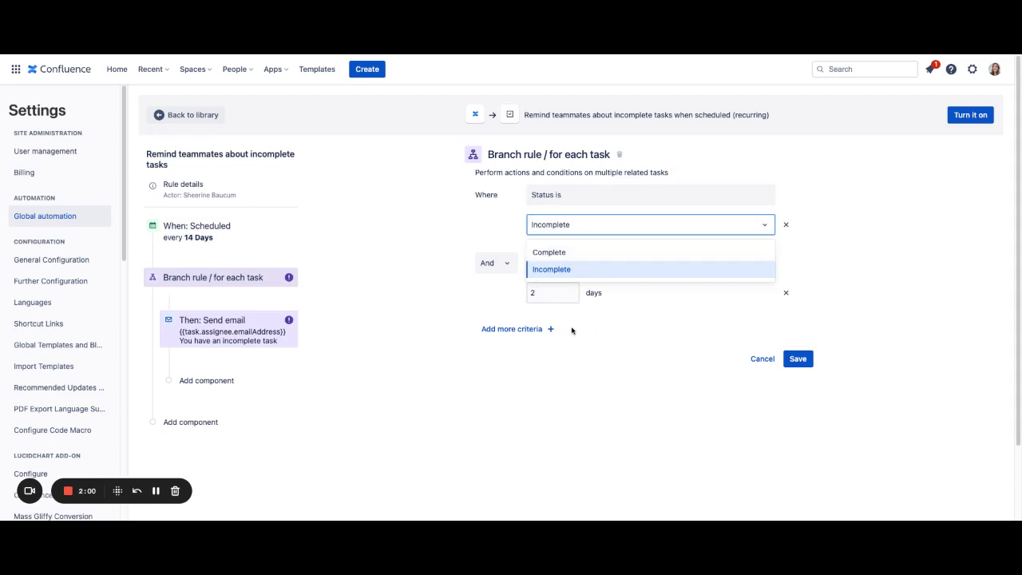
pyautogui.click(804, 292)
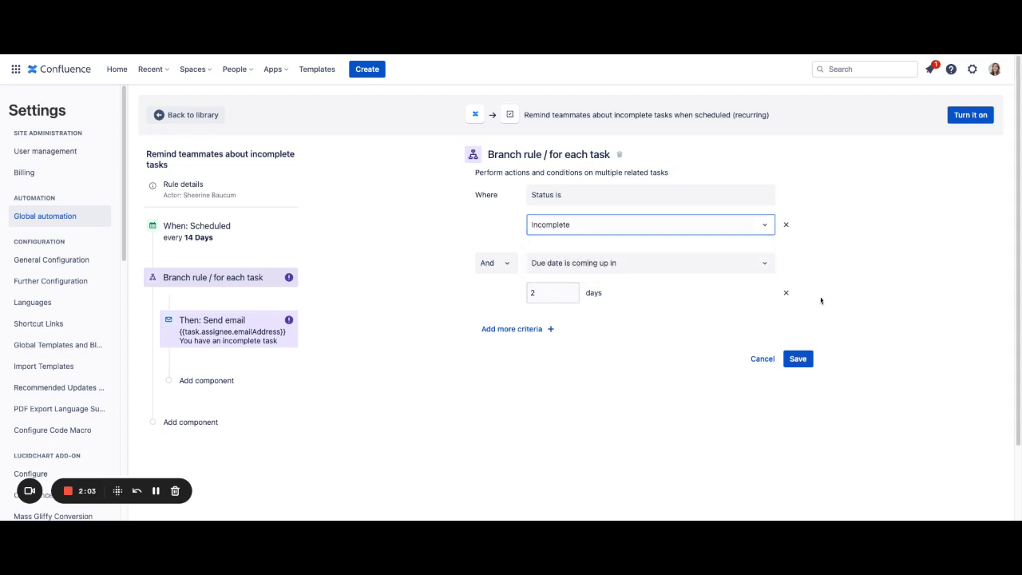
pyautogui.click(552, 292)
pyautogui.hotkey('ctrl', 'a')
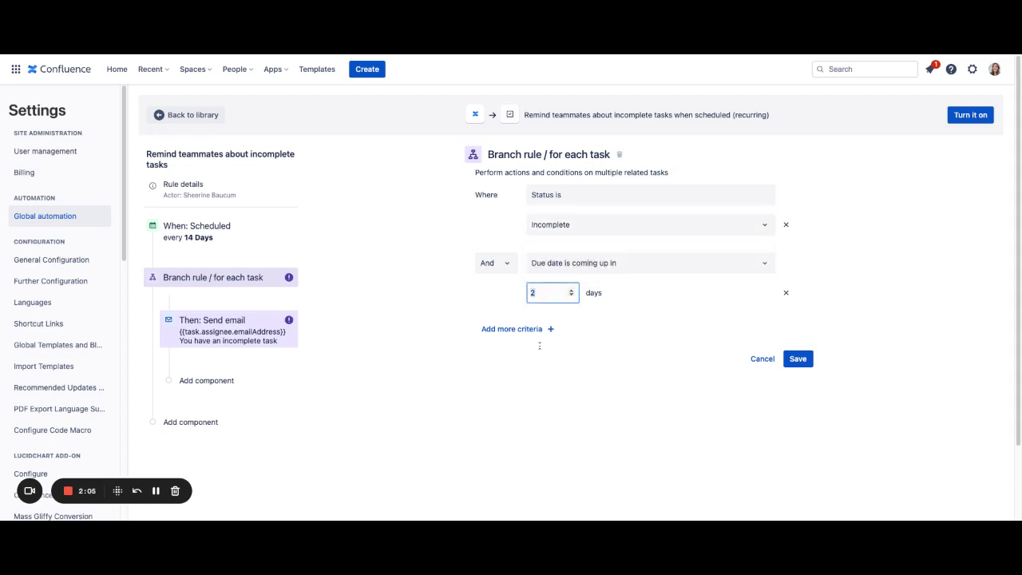
pyautogui.write('5')
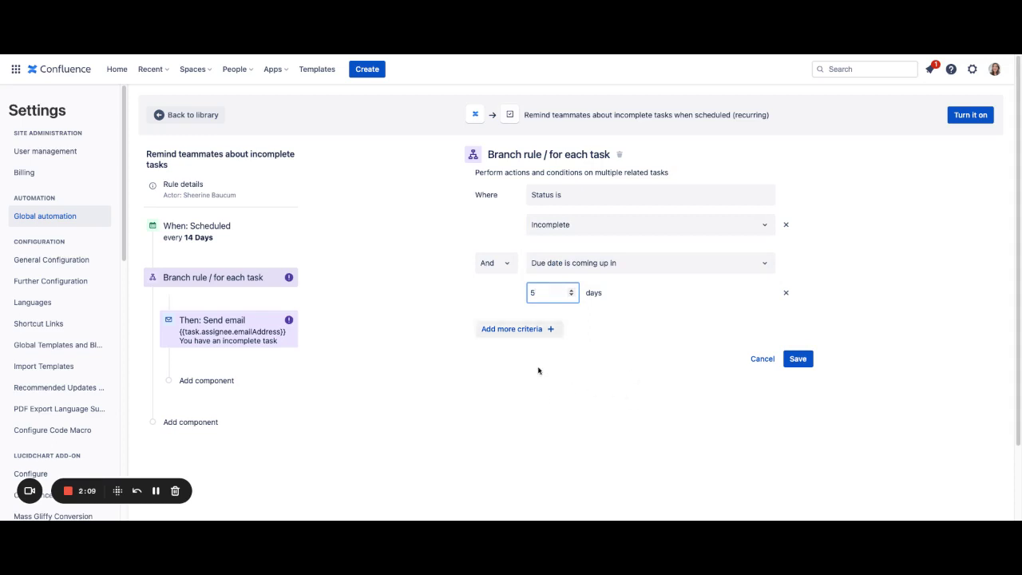
# Add and then remove an Assignee criterion, saving the branch with no assignee filter
pyautogui.click(517, 329)
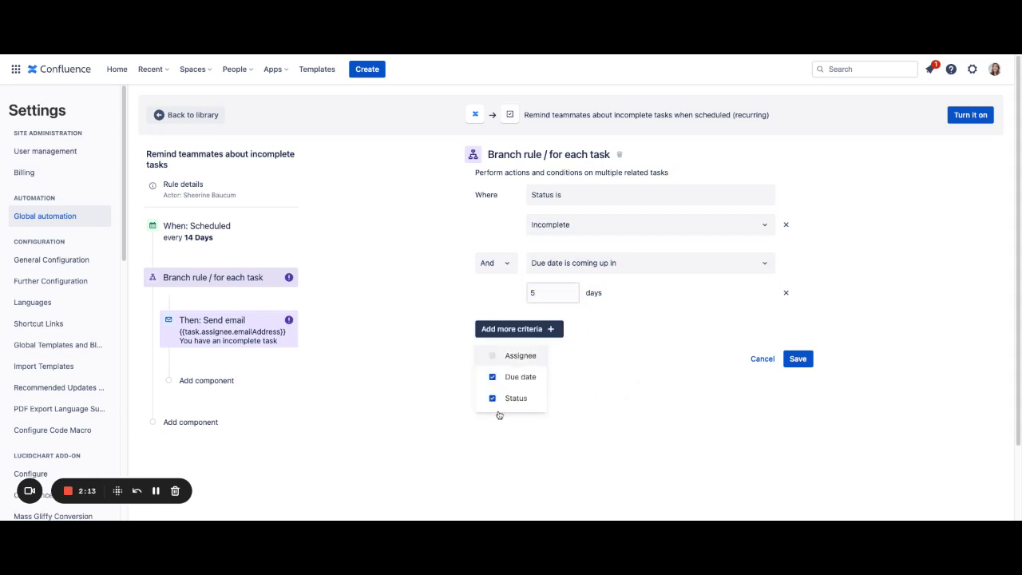
pyautogui.press('Return')
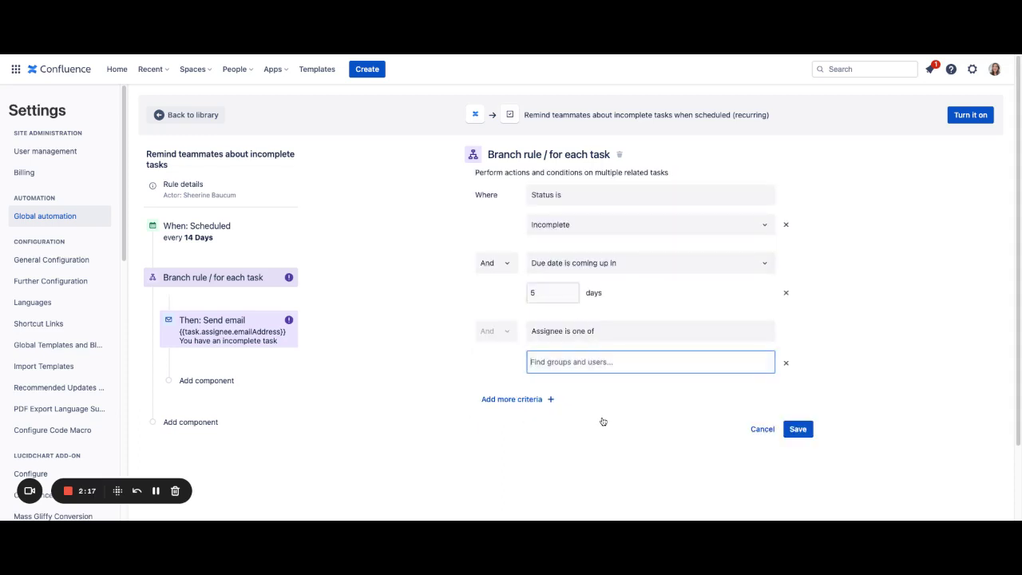
pyautogui.click(855, 348)
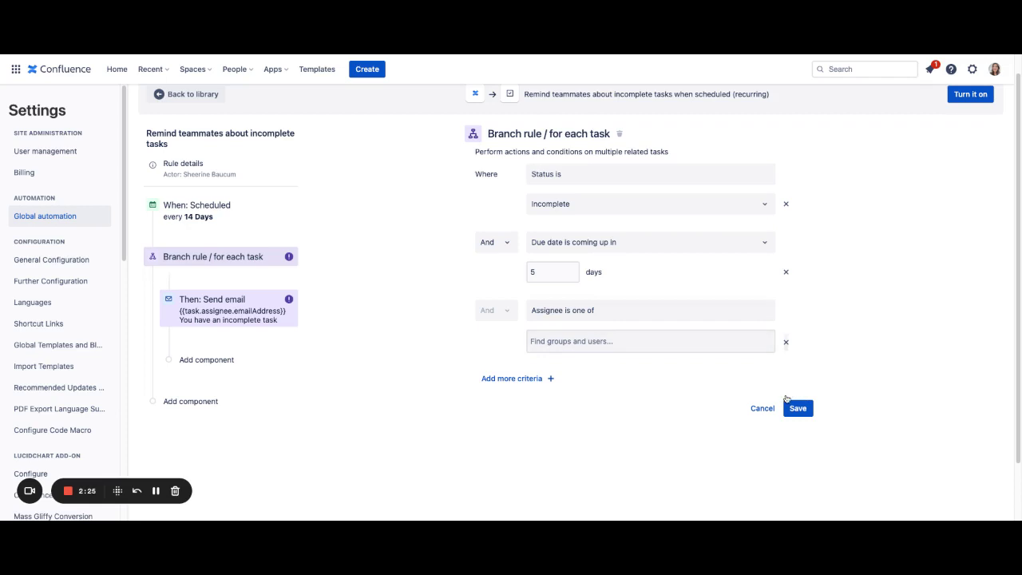
pyautogui.click(785, 342)
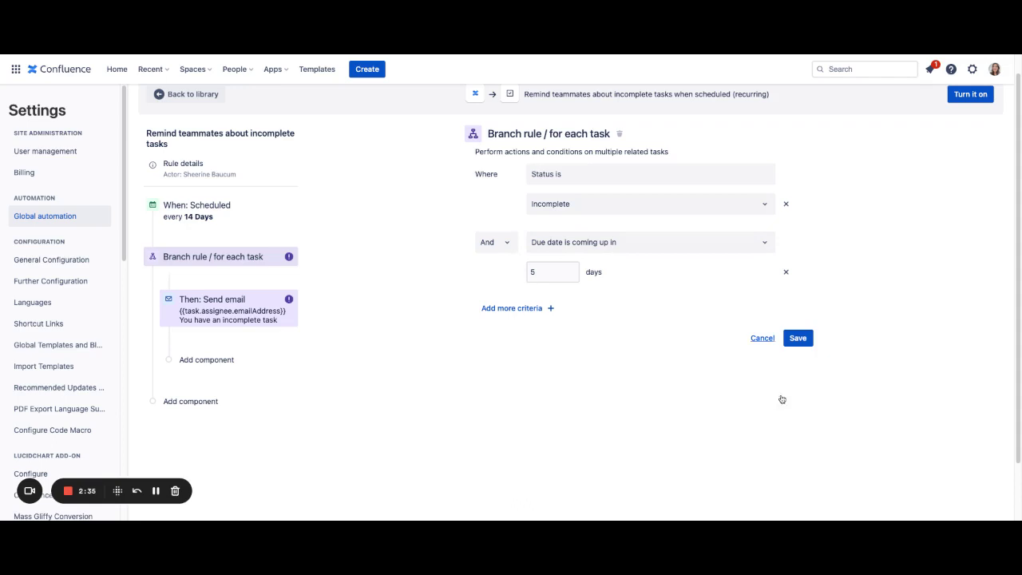
pyautogui.click(797, 338)
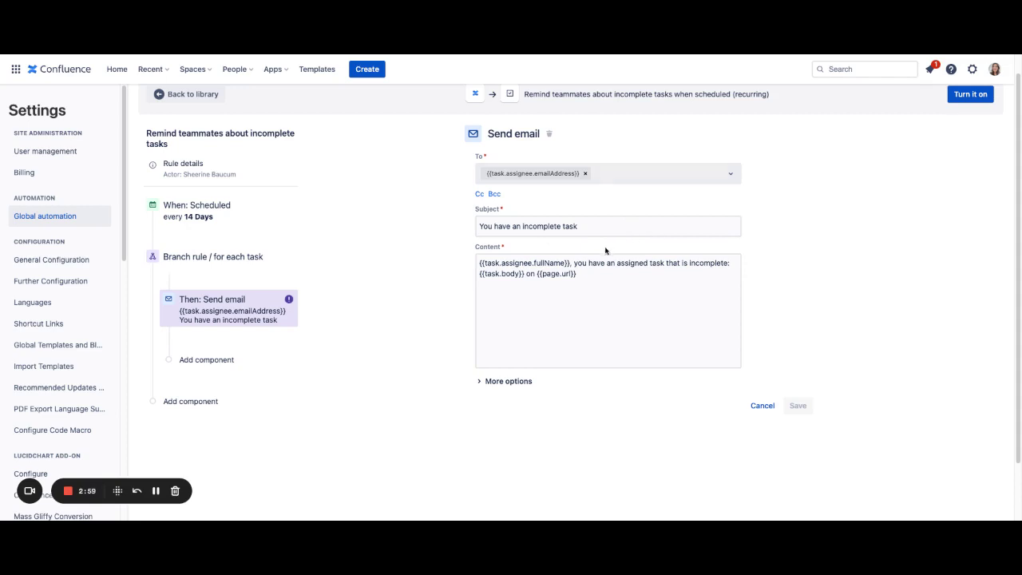
# Append ' approaching a due date.' to the email subject, leaving recipients unchanged
pyautogui.click(678, 173)
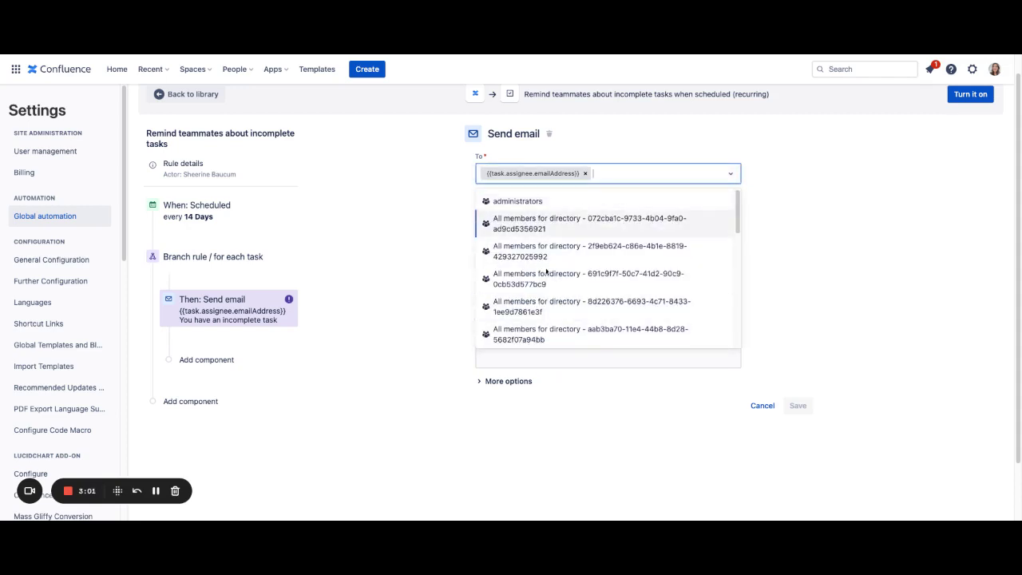
pyautogui.click(859, 246)
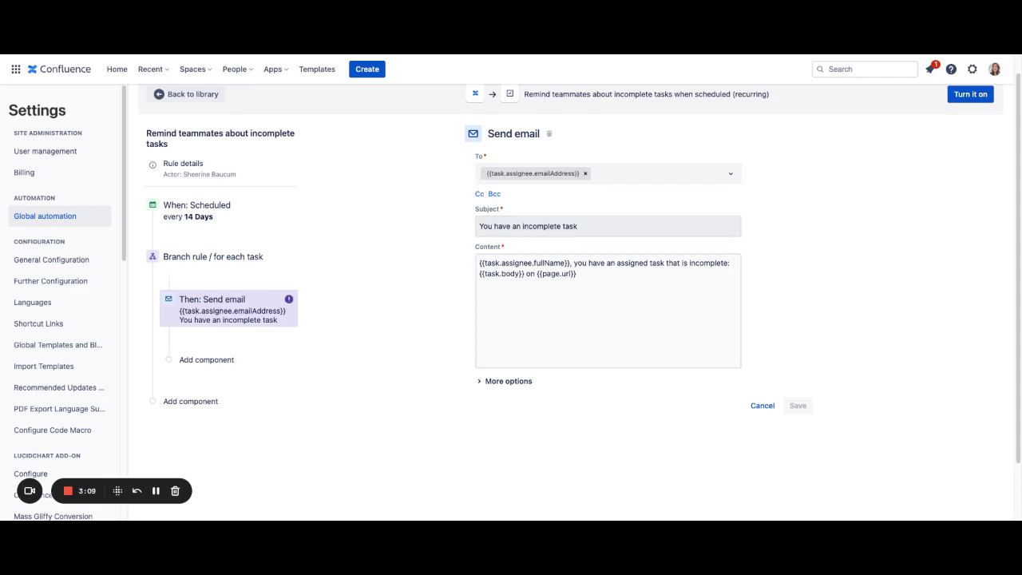
pyautogui.click(578, 226)
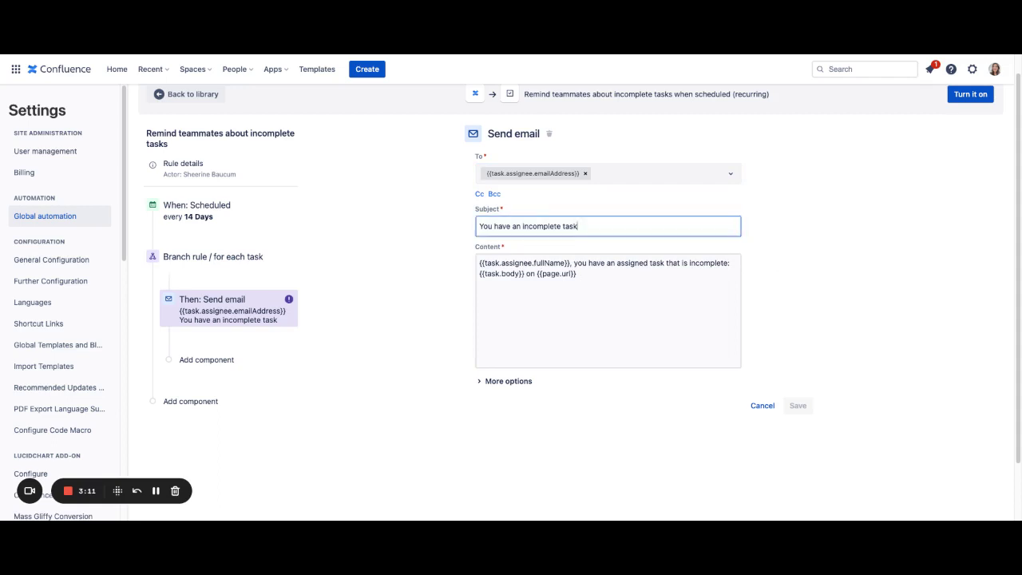
pyautogui.write('approaching')
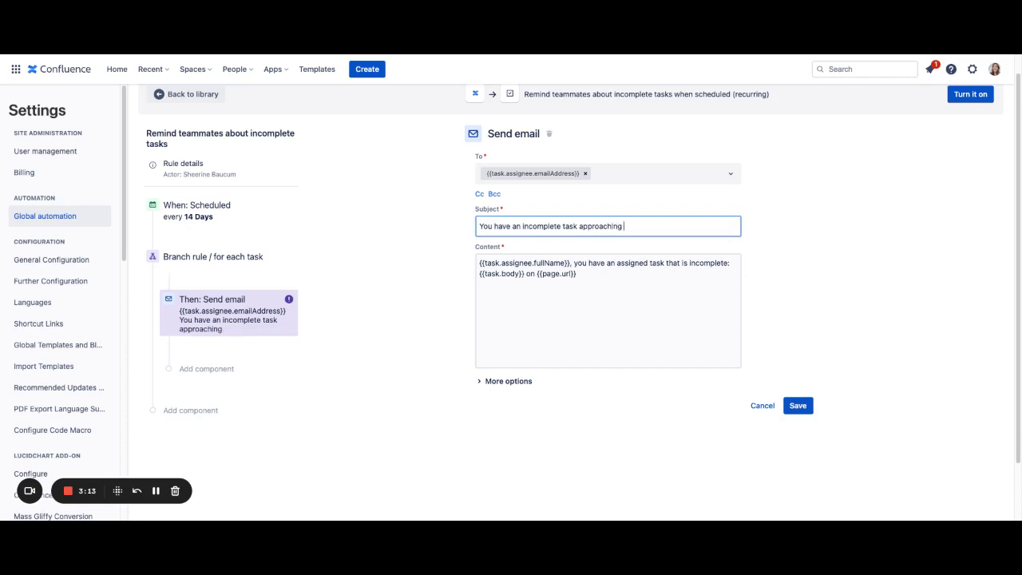
pyautogui.write(' a due date.')
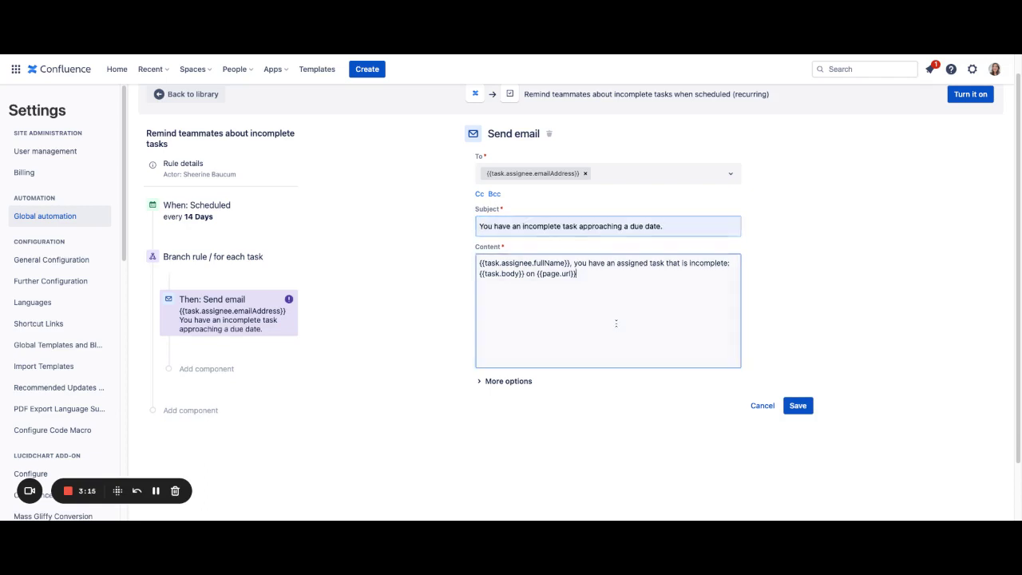
pyautogui.click(622, 342)
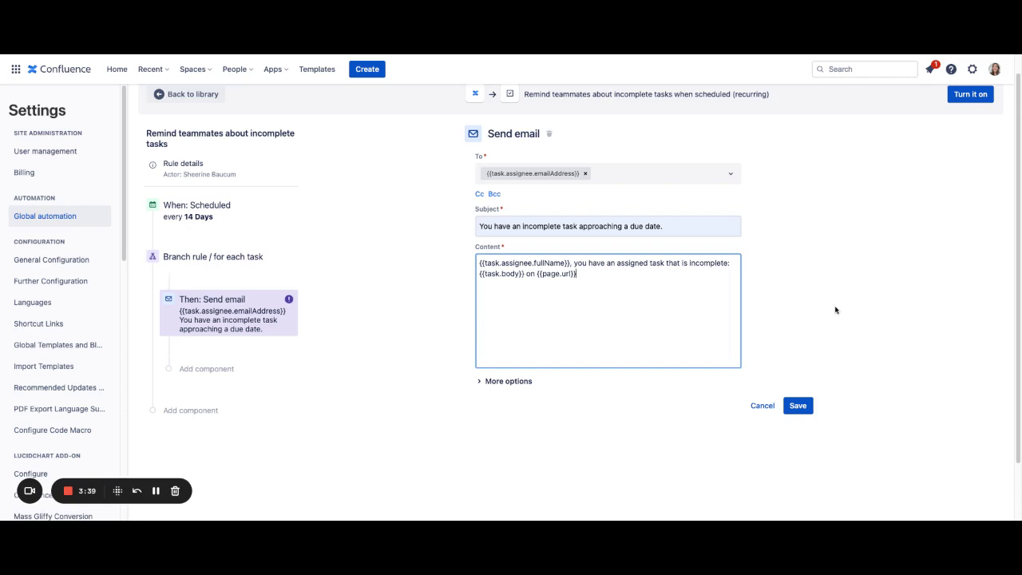
# Save the Send email step and turn the automation rule on
pyautogui.click(797, 405)
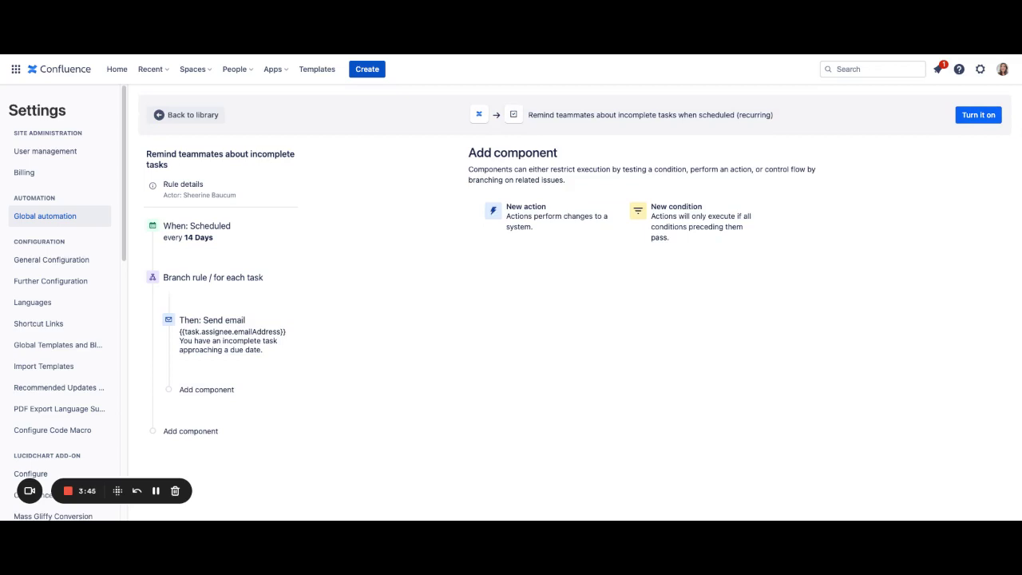
pyautogui.click(978, 114)
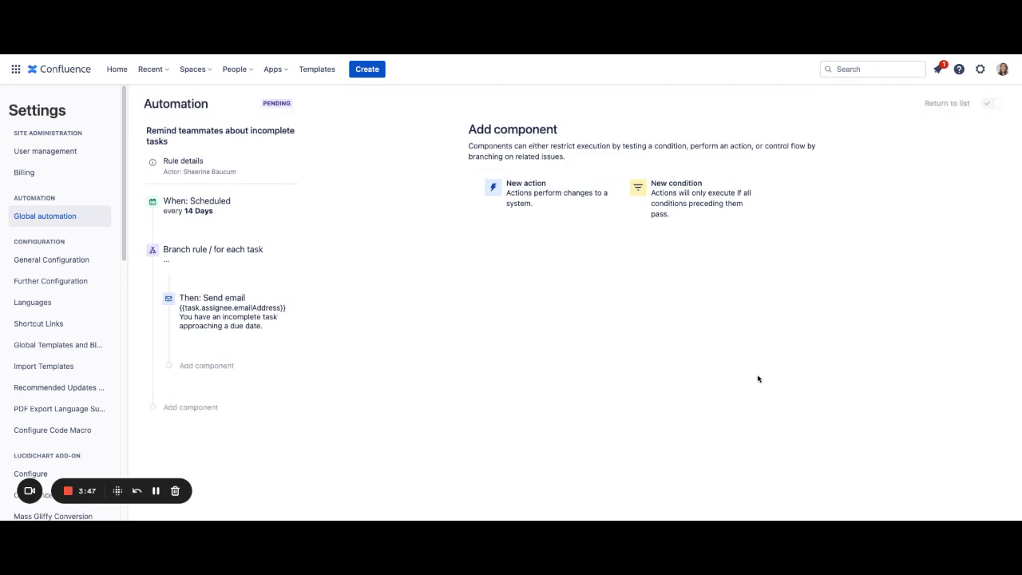